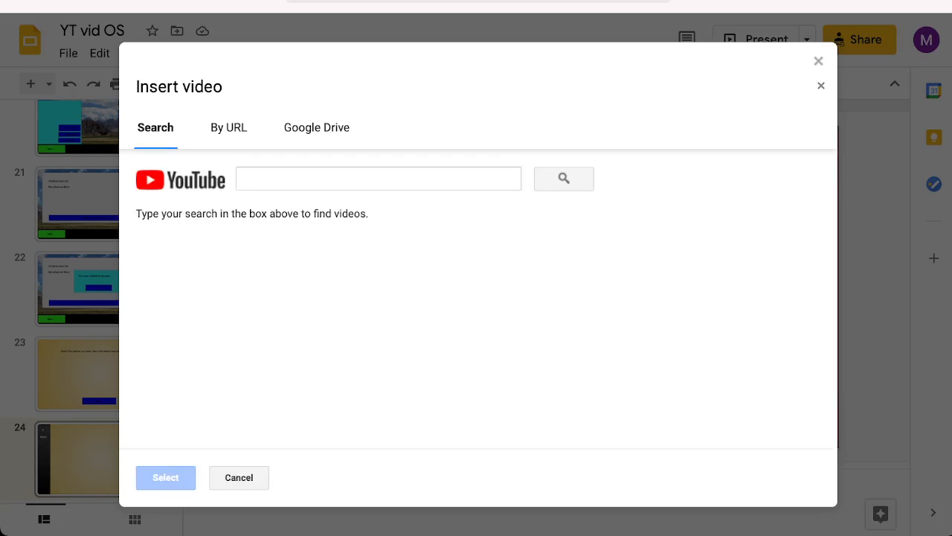
Search YouTube for "relaxing clouds background" as the video to insert.
text(relaxing)
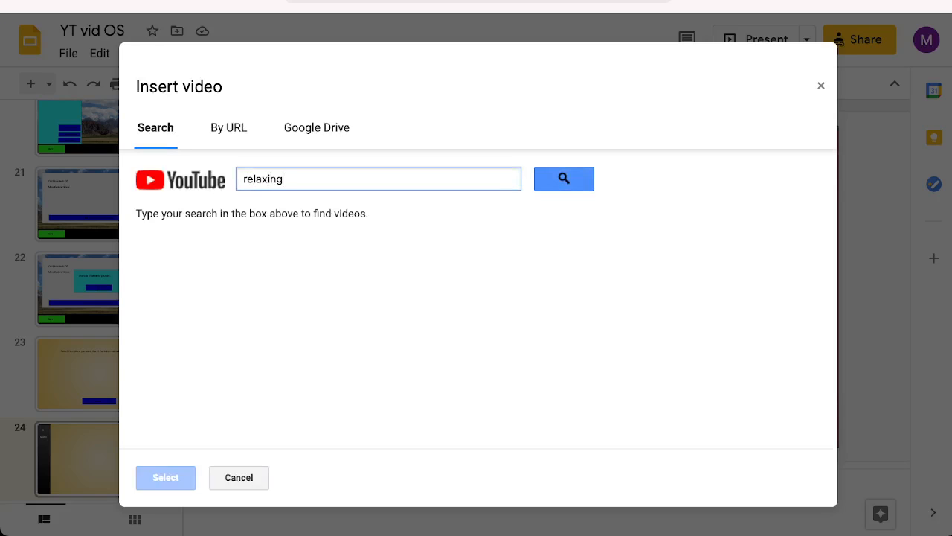
key(Return)
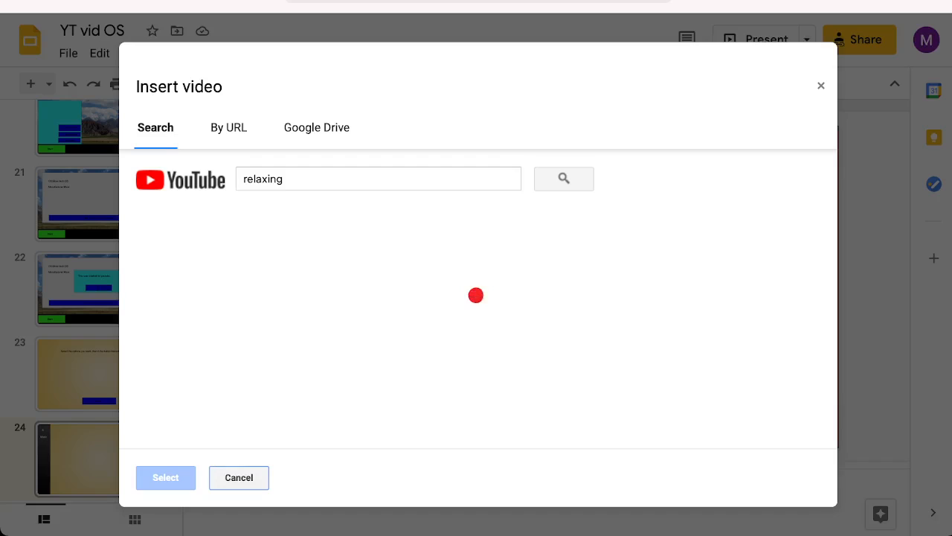
scroll(476, 297, down, 6)
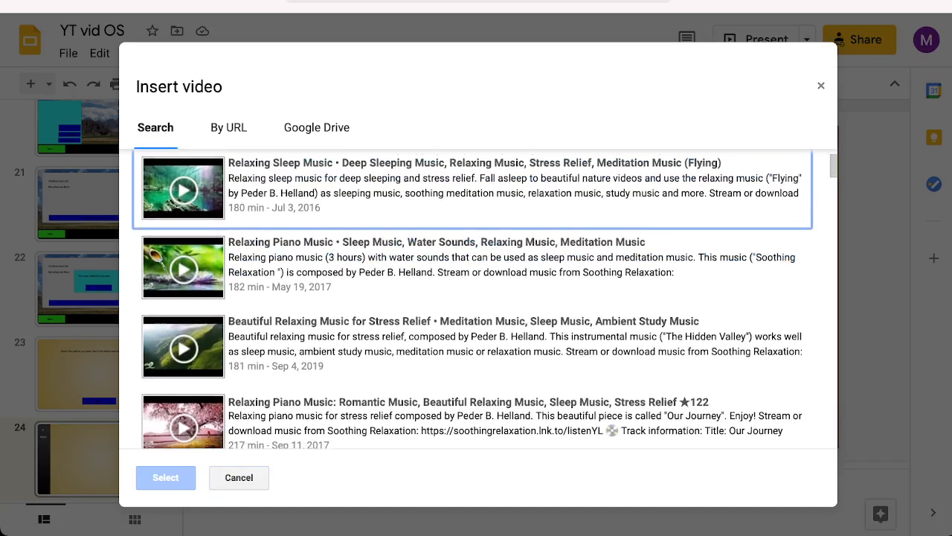
scroll(476, 297, up, 6)
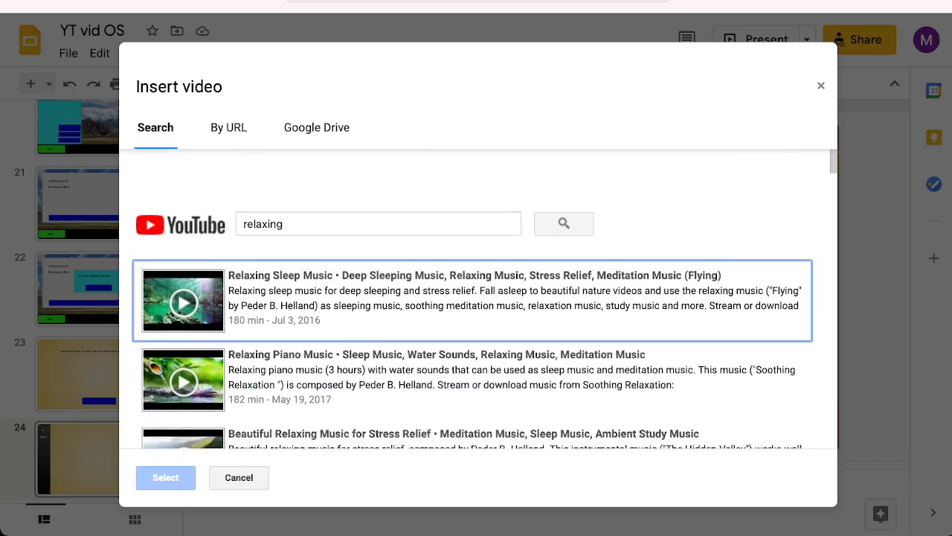
click(285, 178)
text(cl)
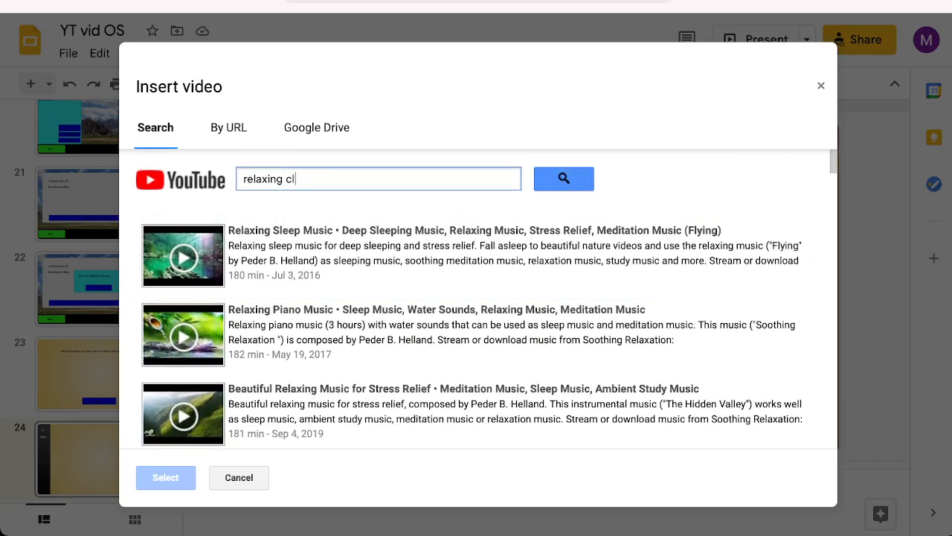
text(ouds background)
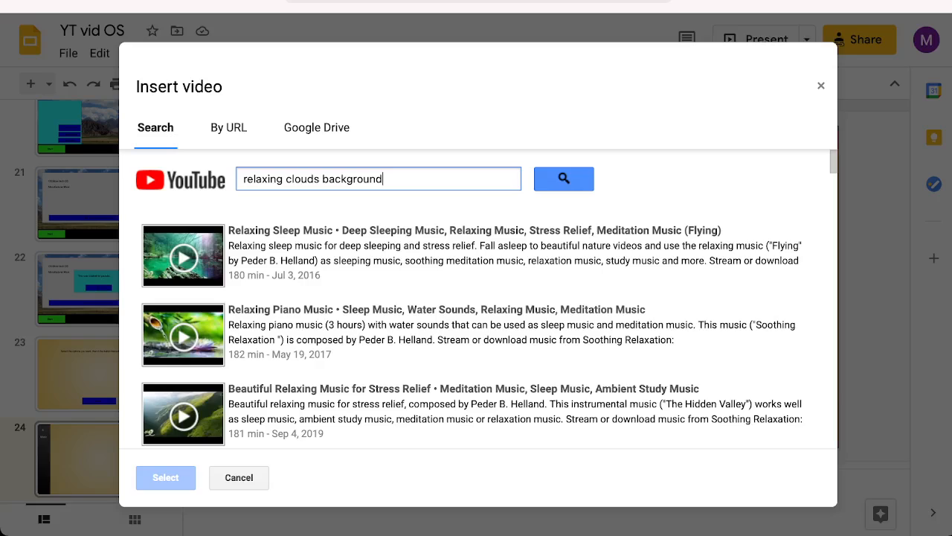
key(Return)
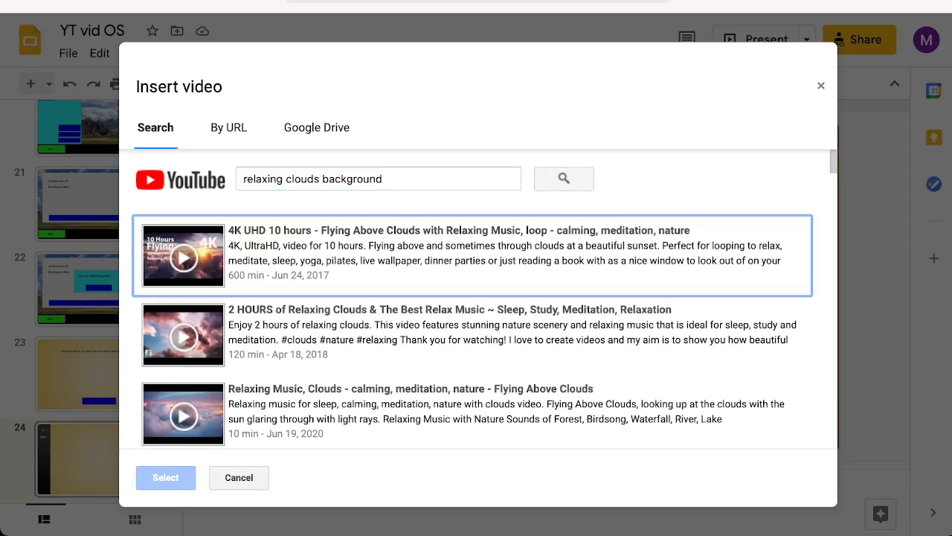
Insert the video "Flying above the clouds, 1 hour, no looping or cuts, no sound" on slide 24.
scroll(476, 298, down, 3)
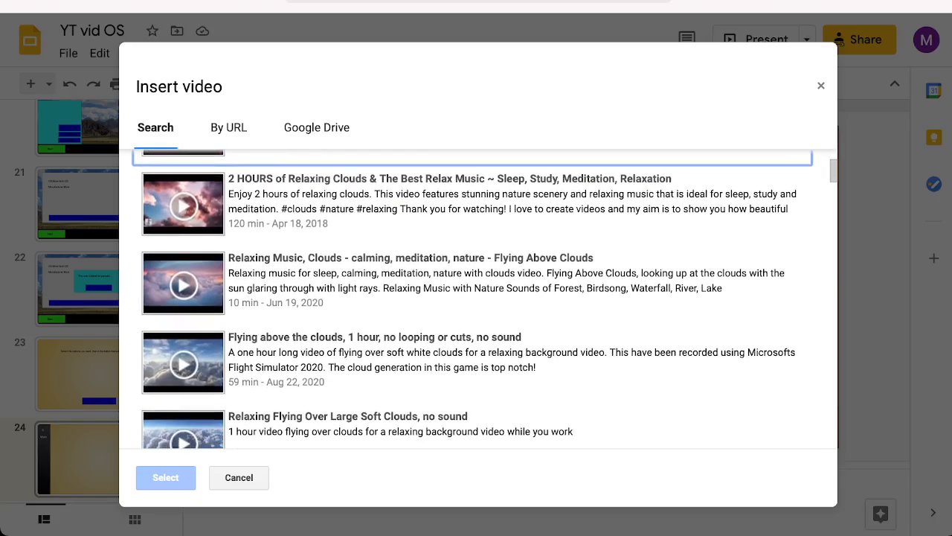
click(473, 362)
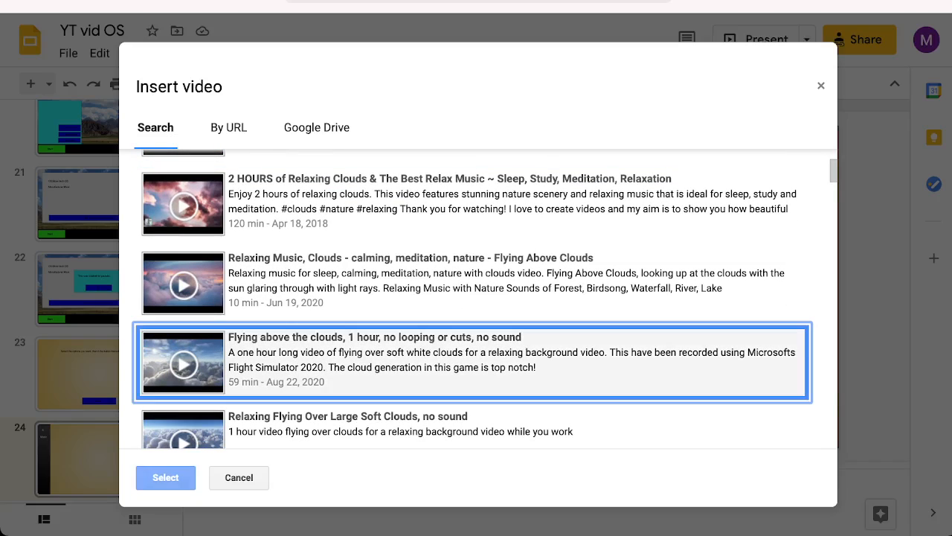
click(183, 476)
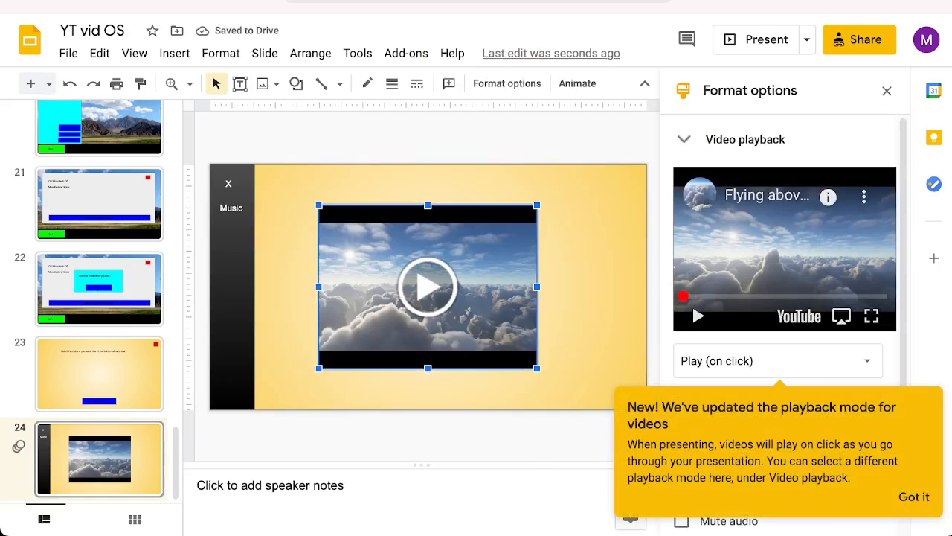
Play a preview of the inserted clouds video.
click(698, 316)
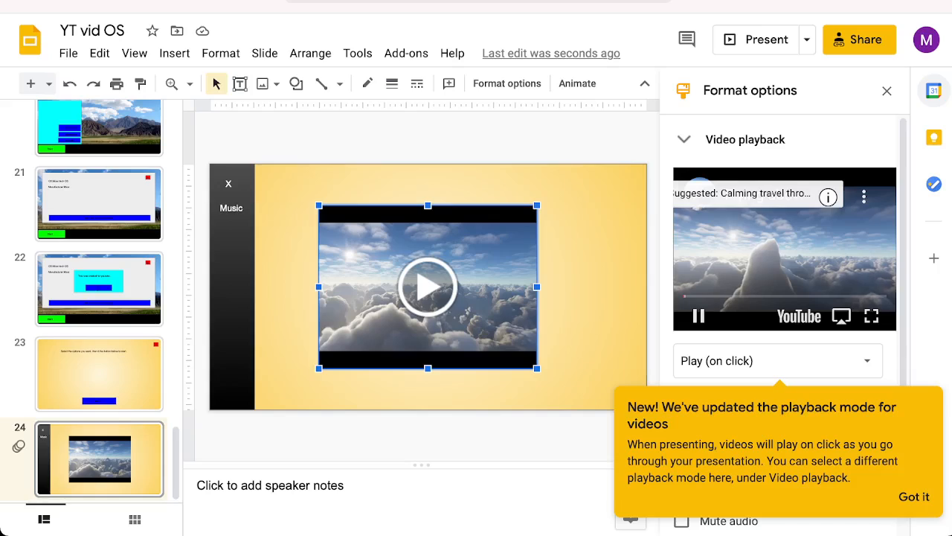
click(588, 290)
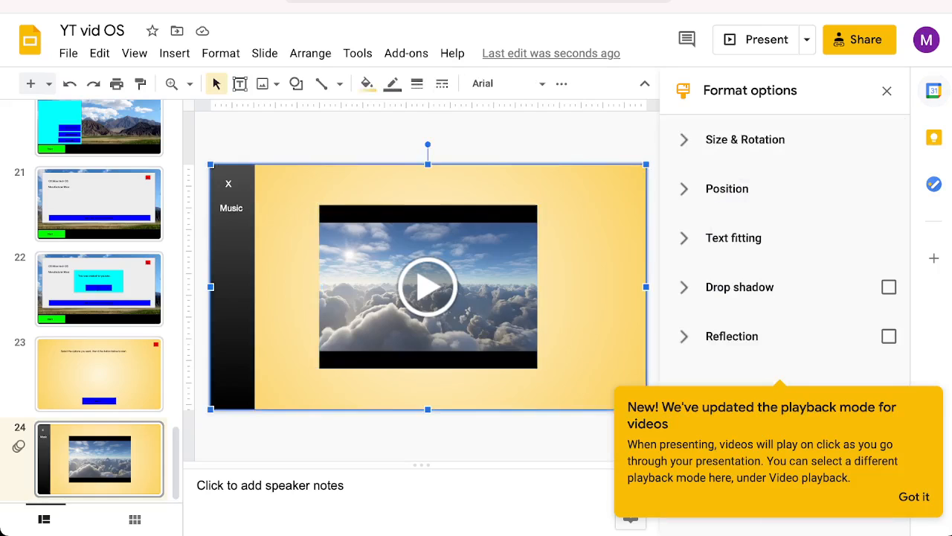
Move and stretch the clouds video so it fills slide 24 beside the dark sidebar, and dismiss the playback mode notice.
click(428, 287)
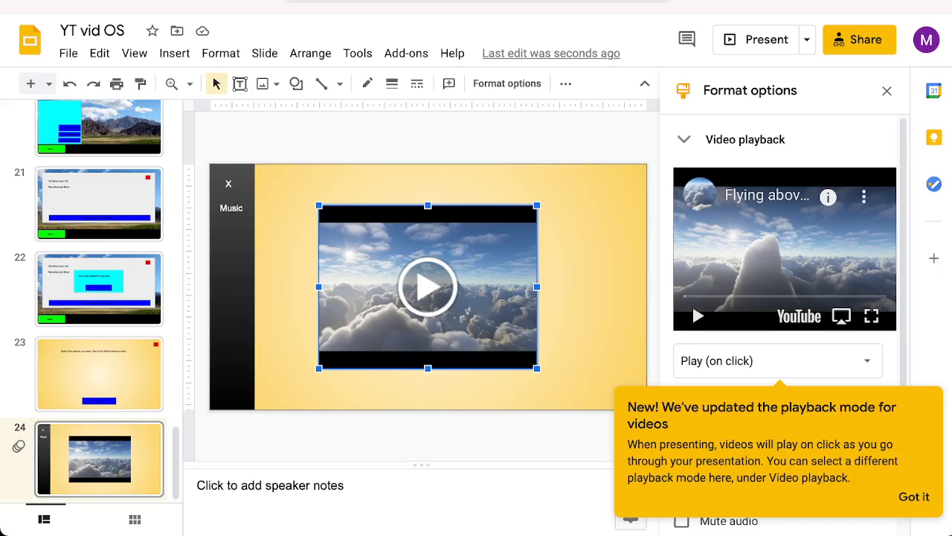
drag(319, 206, 265, 164)
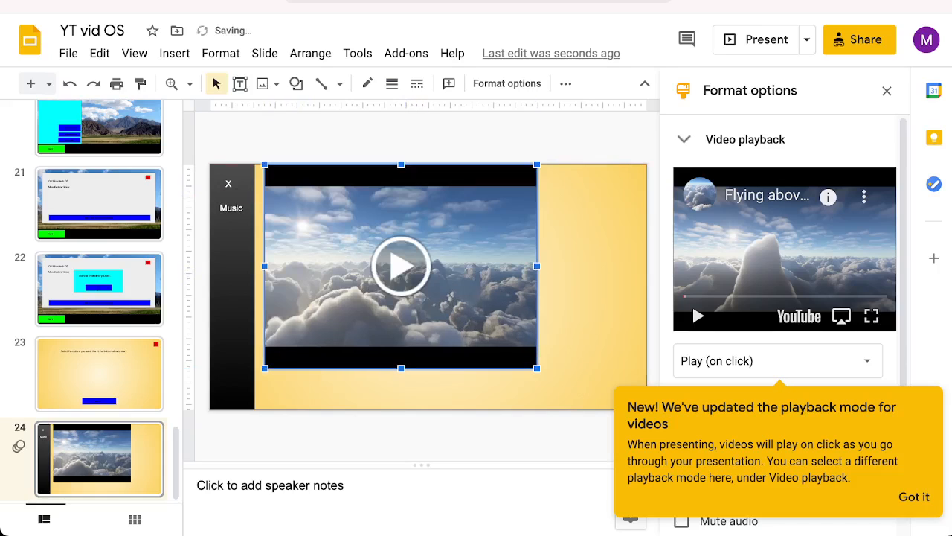
drag(402, 265, 391, 266)
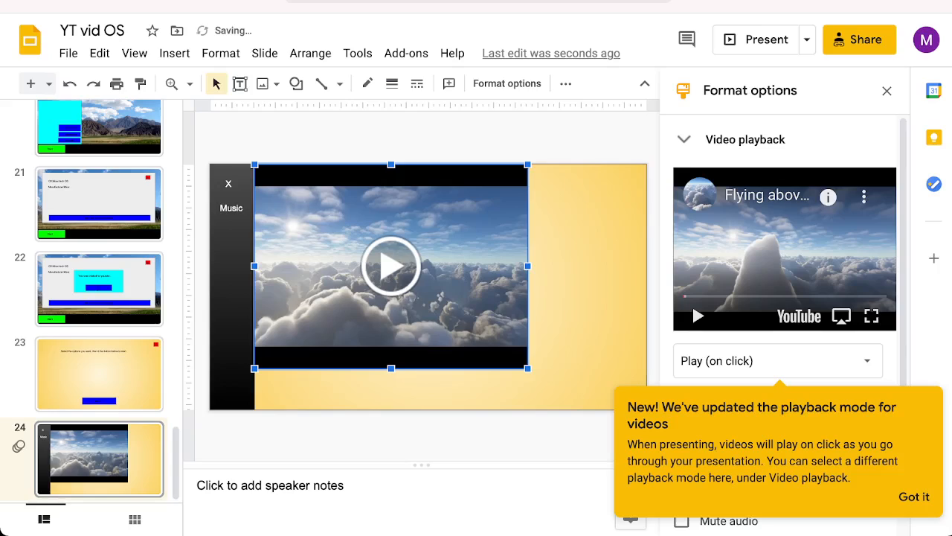
drag(528, 367, 581, 408)
drag(581, 286, 646, 286)
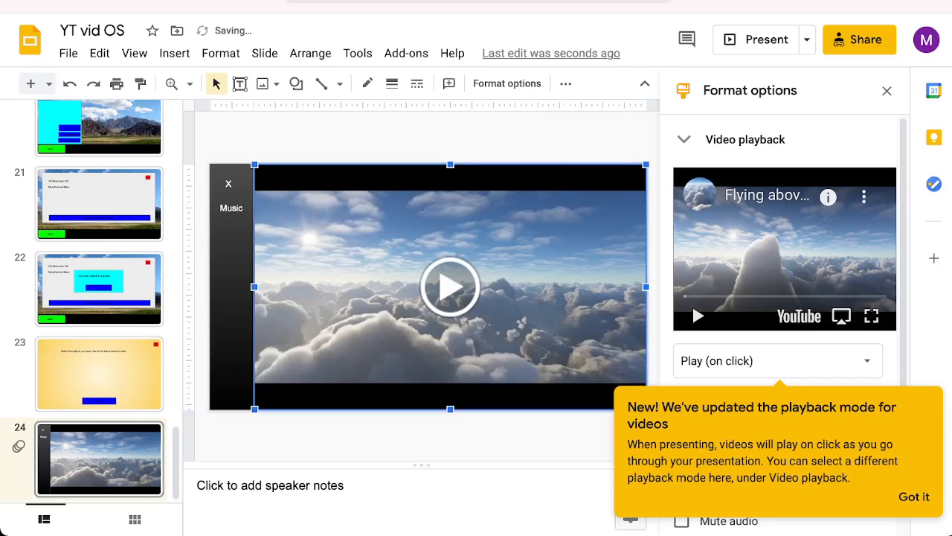
key(Escape)
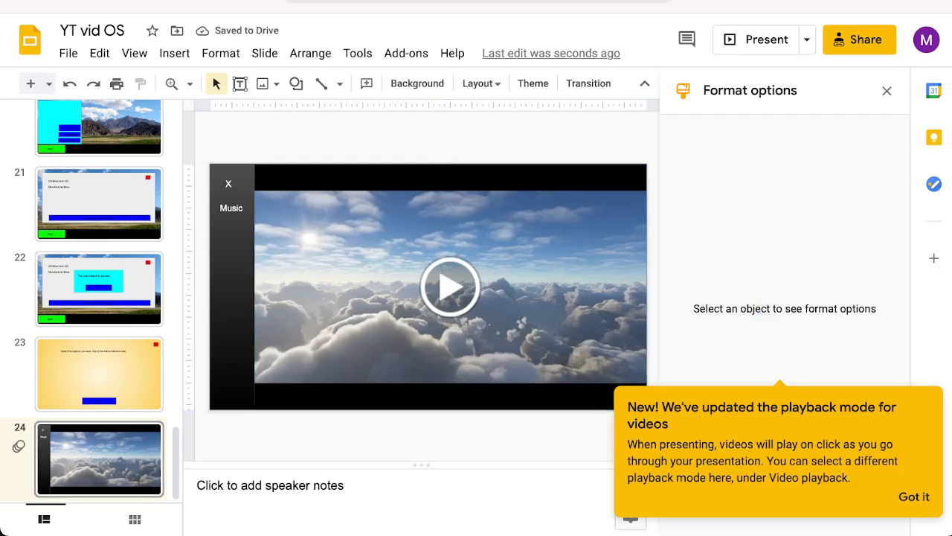
click(914, 496)
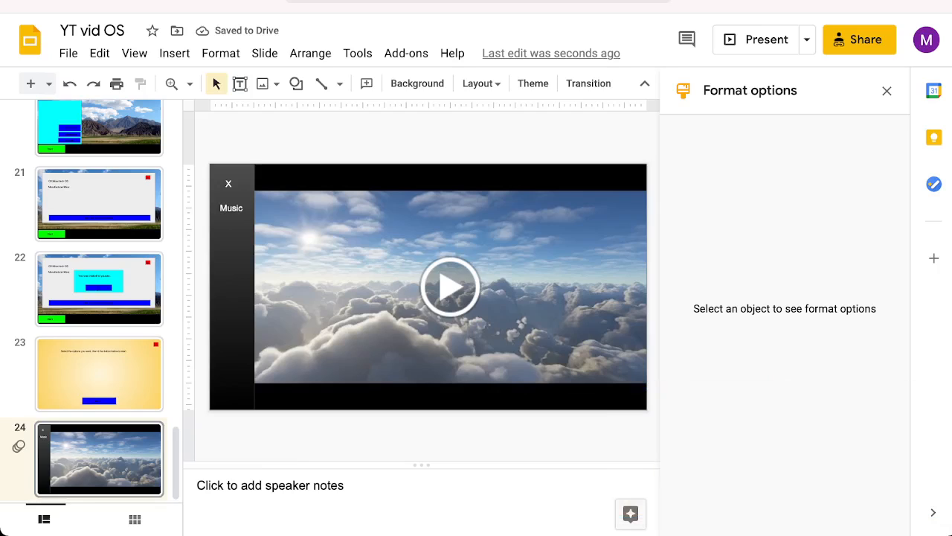
click(450, 286)
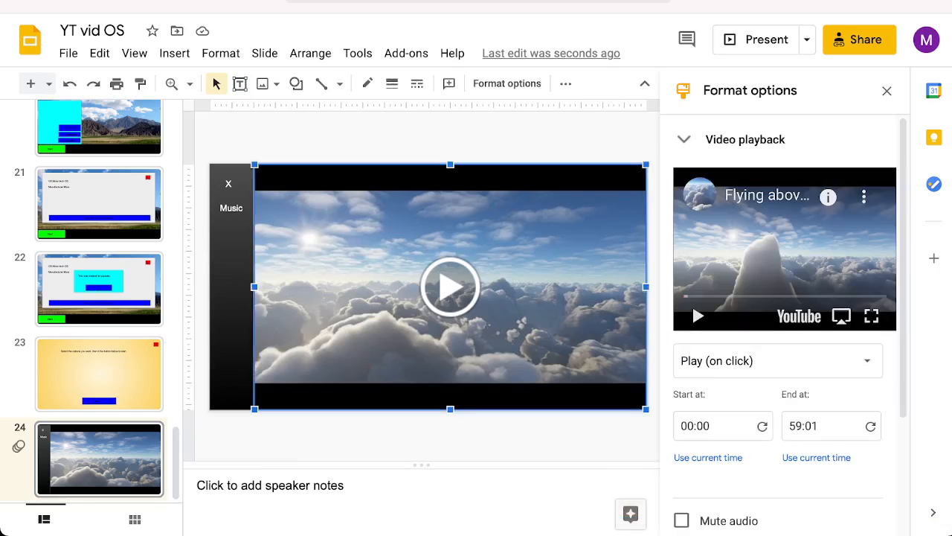
key(Escape)
click(99, 374)
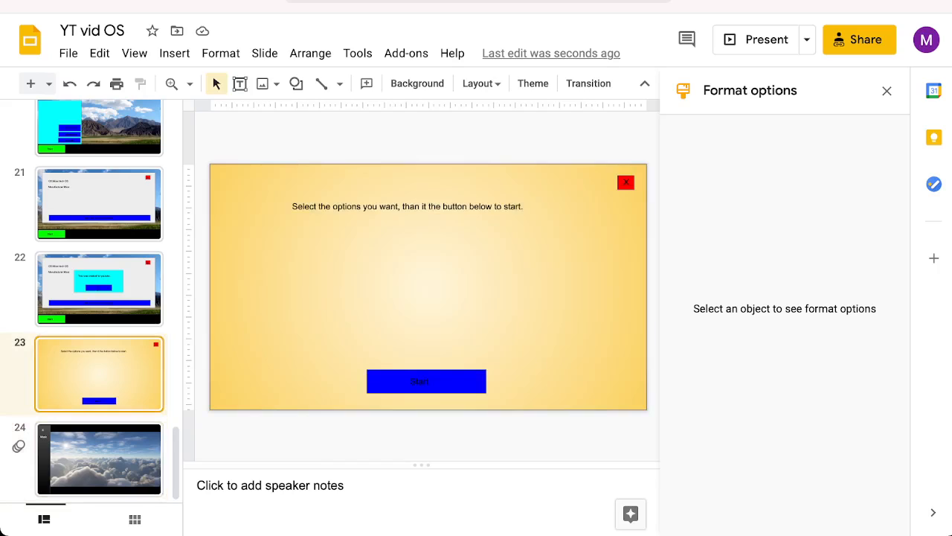
key(Down)
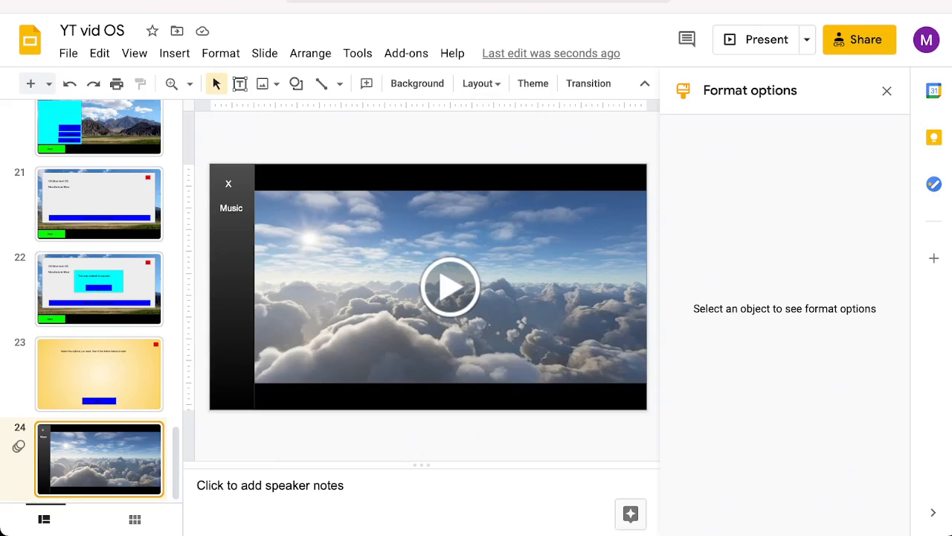
Duplicate the clouds video slide 24 twice.
right_click(115, 457)
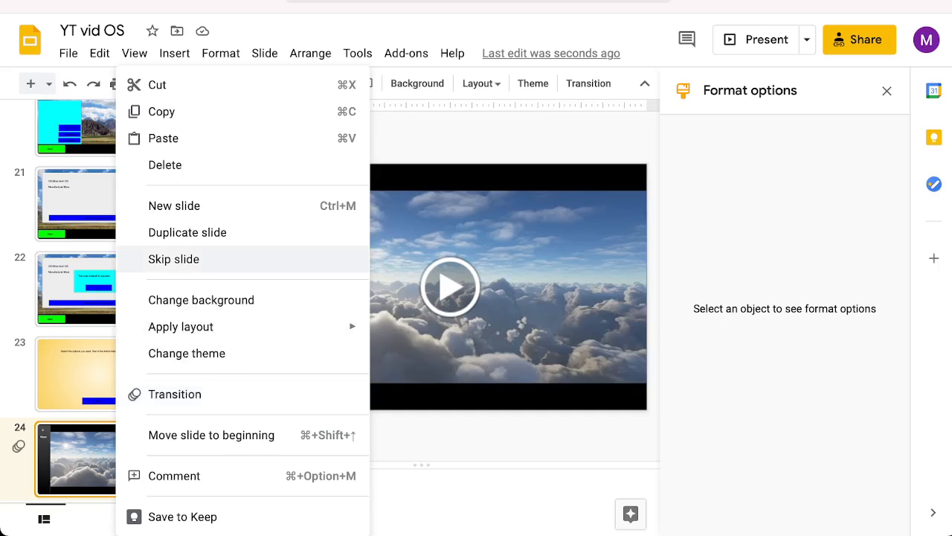
click(187, 232)
click(76, 372)
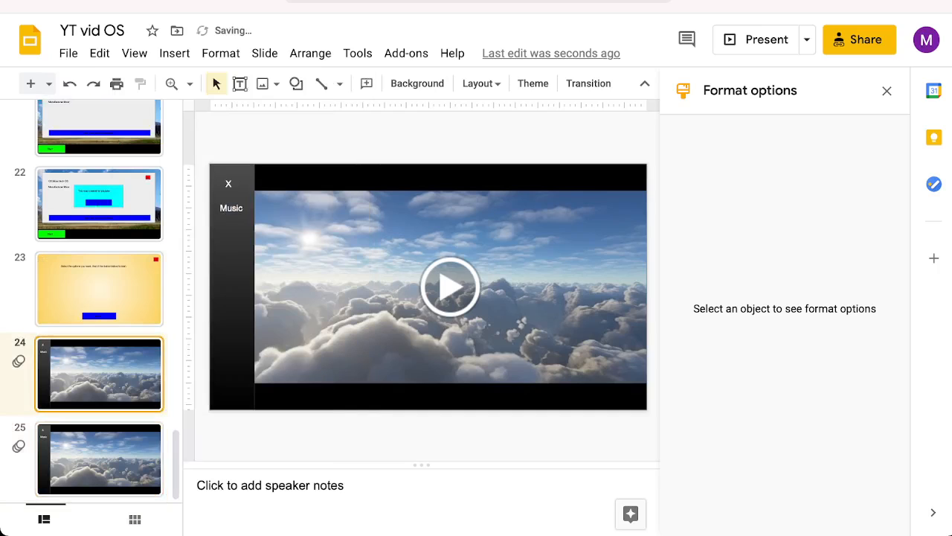
right_click(115, 372)
click(188, 227)
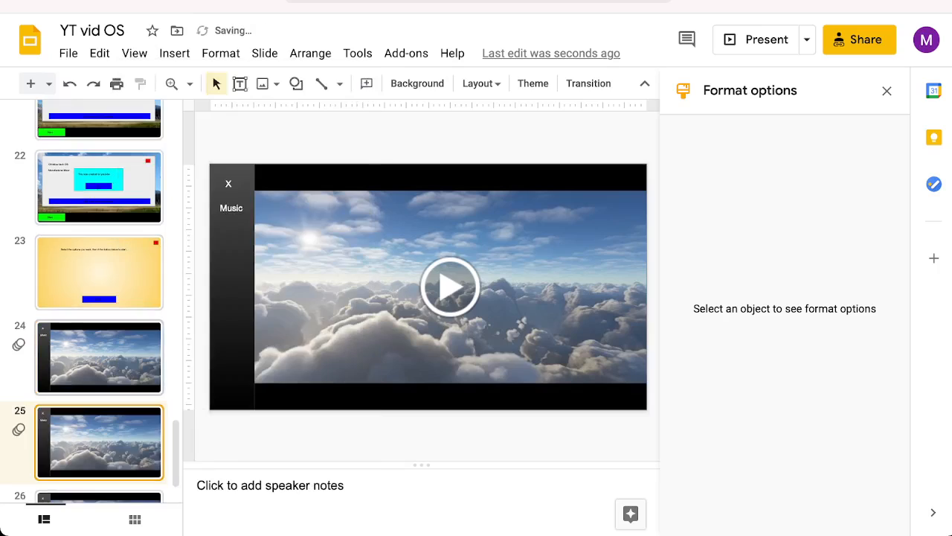
Check the link on the X label of slide 24 and add a link to the Music label.
click(107, 358)
click(229, 182)
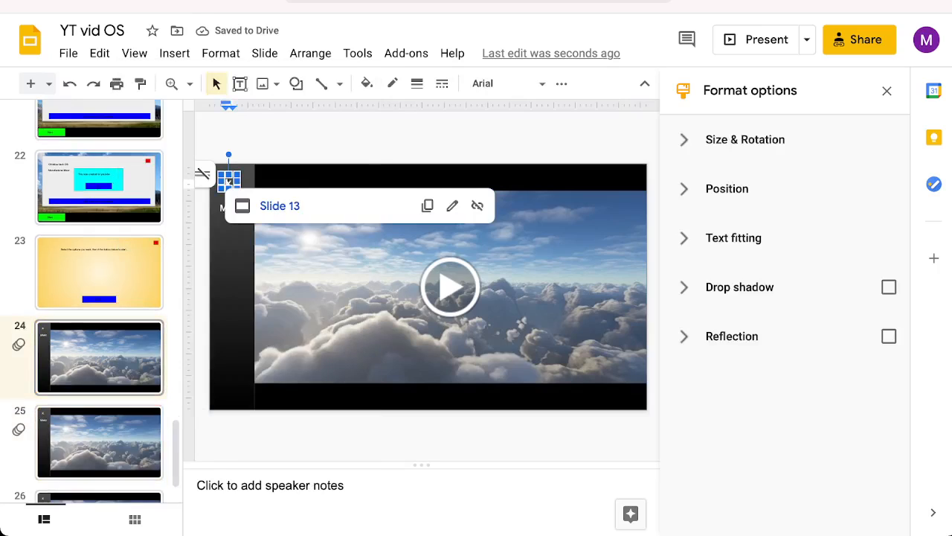
click(228, 207)
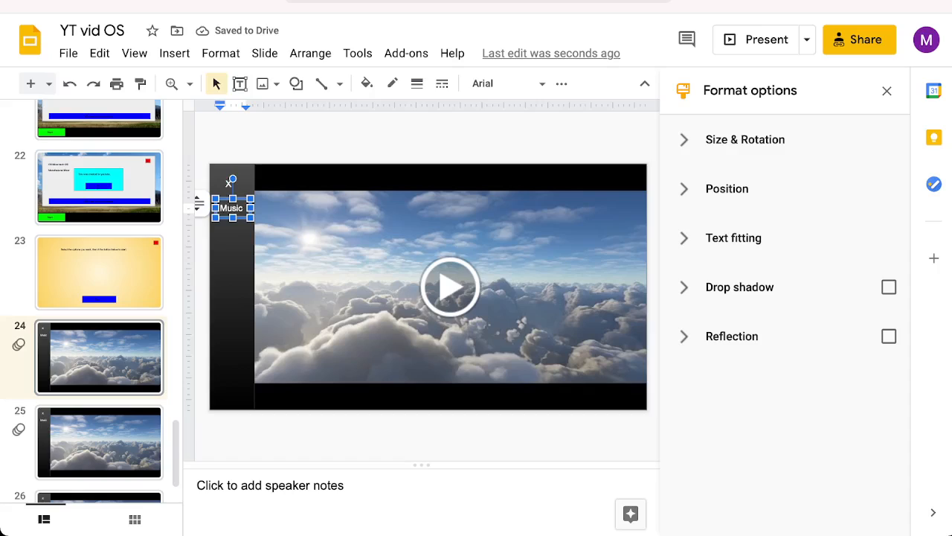
right_click(223, 207)
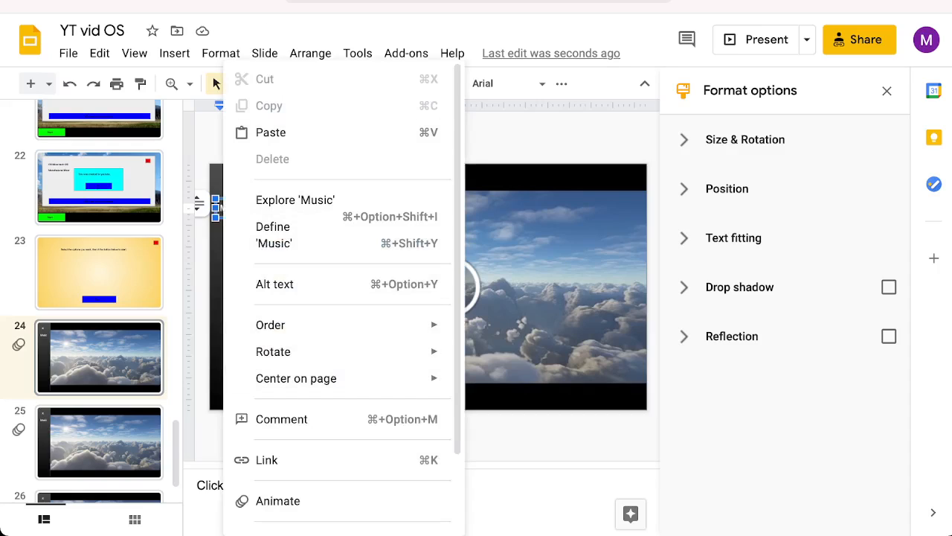
key(Escape)
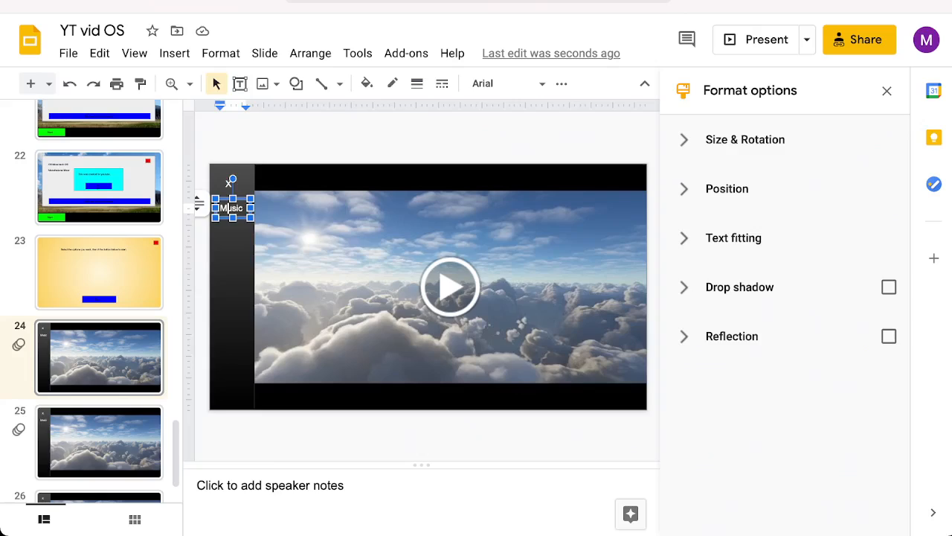
key(Escape)
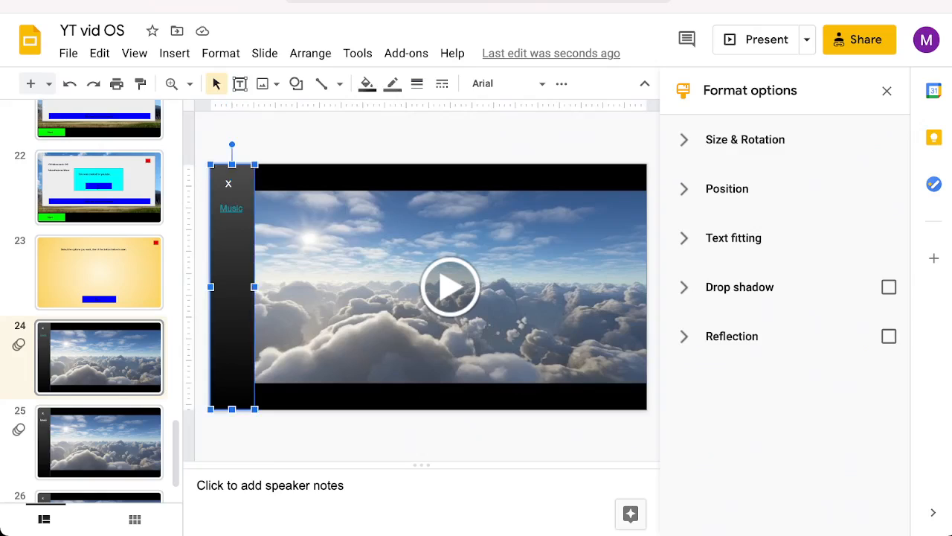
Set the linked Music text on slide 24 to white and remove its underline.
drag(244, 209, 219, 208)
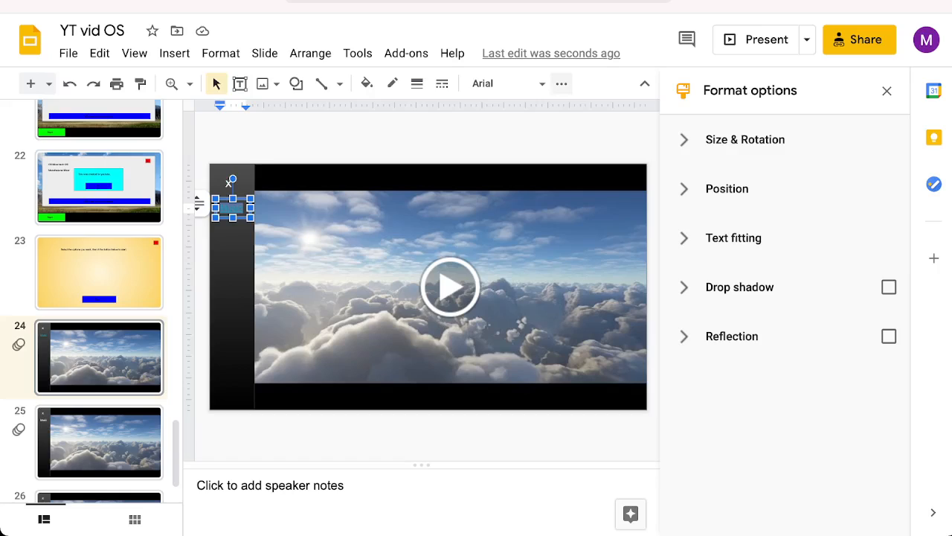
click(887, 91)
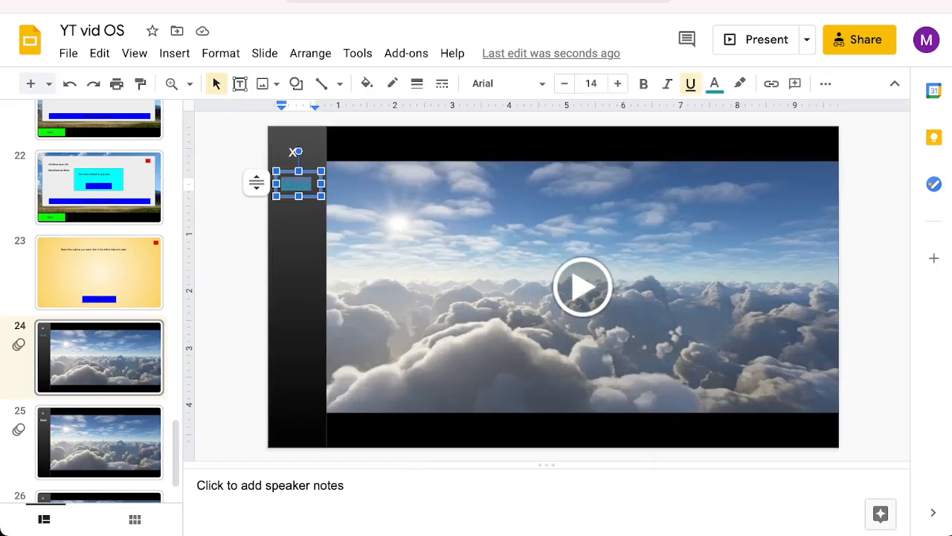
click(714, 83)
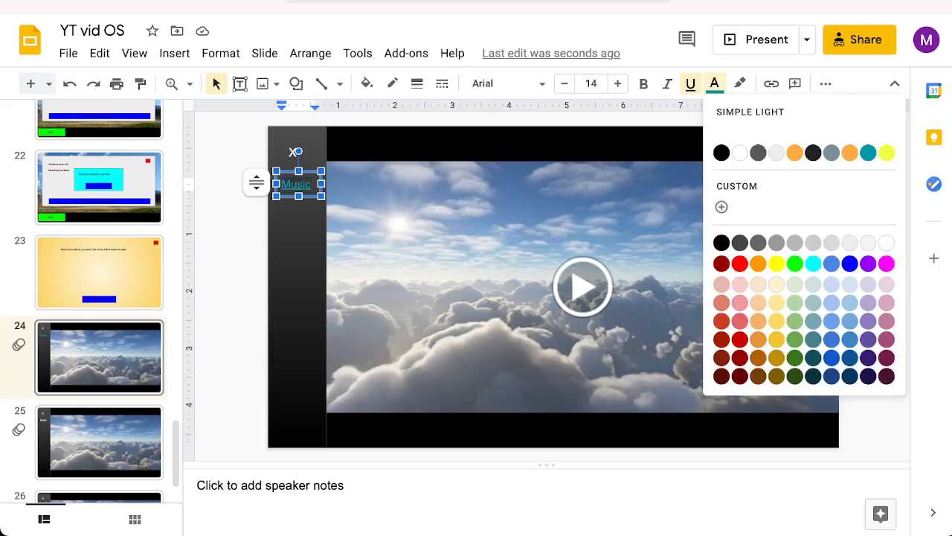
click(887, 243)
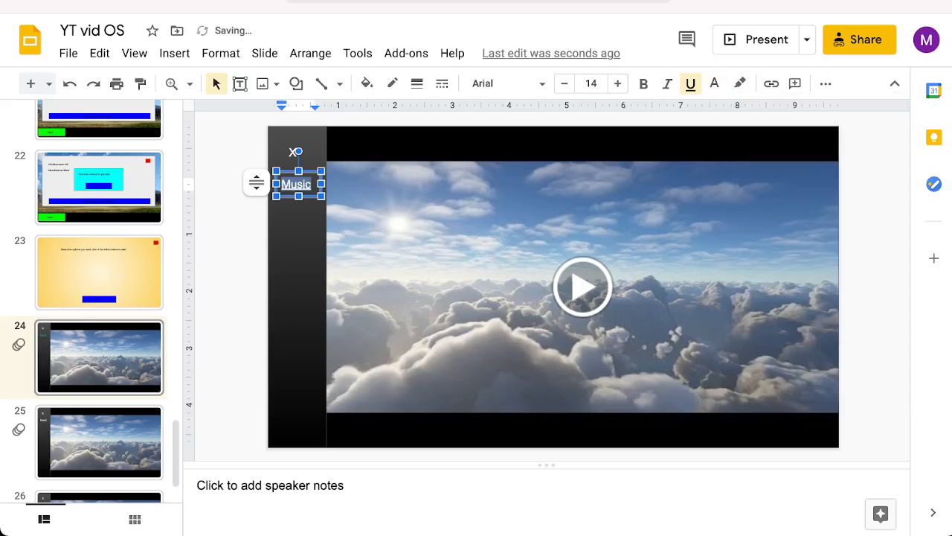
key(ctrl+u)
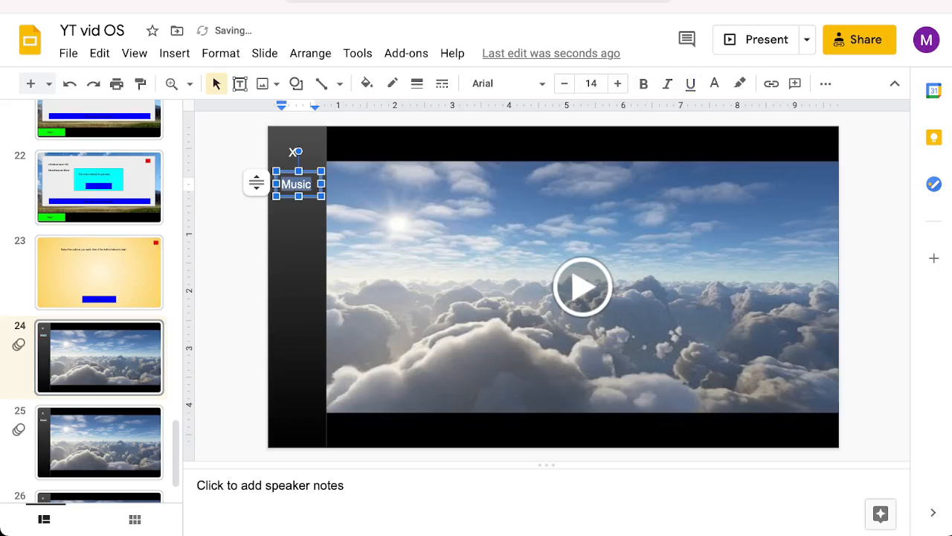
Check the link on the Music label of slide 26.
click(99, 496)
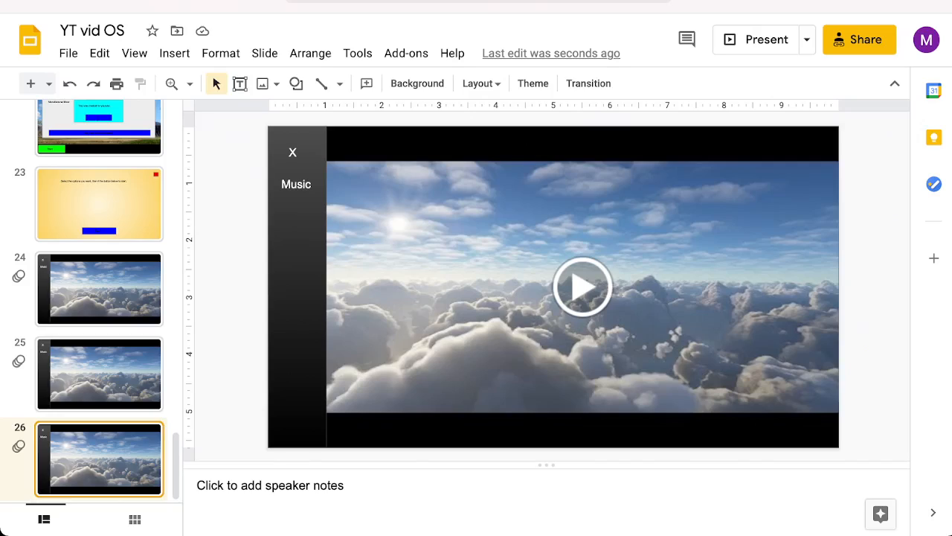
click(298, 183)
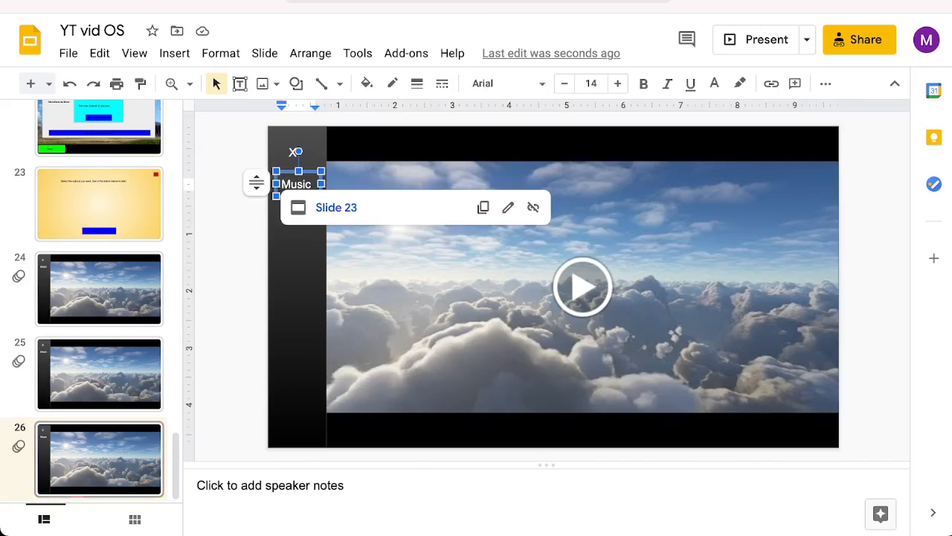
key(Escape)
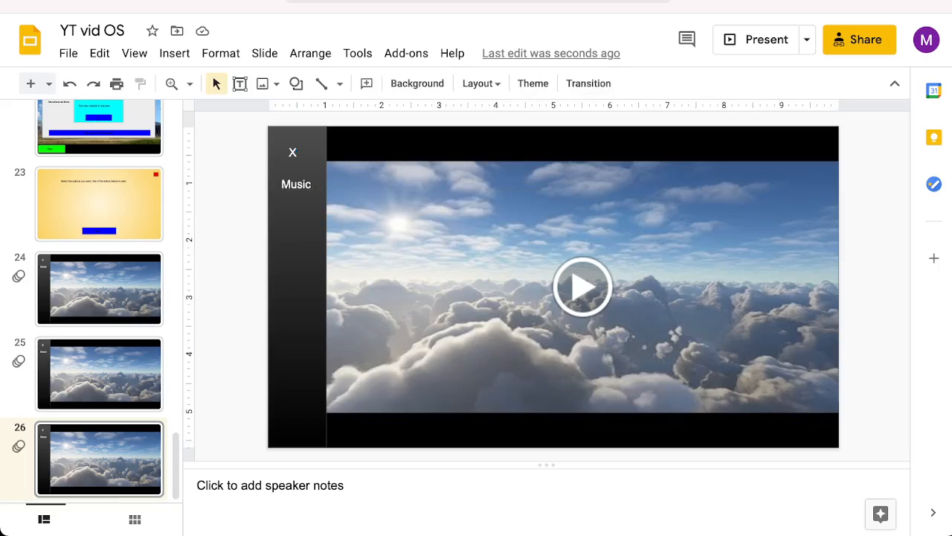
Draw a wide rectangle on slide 23 between the instruction text and the Start button, and stretch its upper edge slightly upward.
click(99, 205)
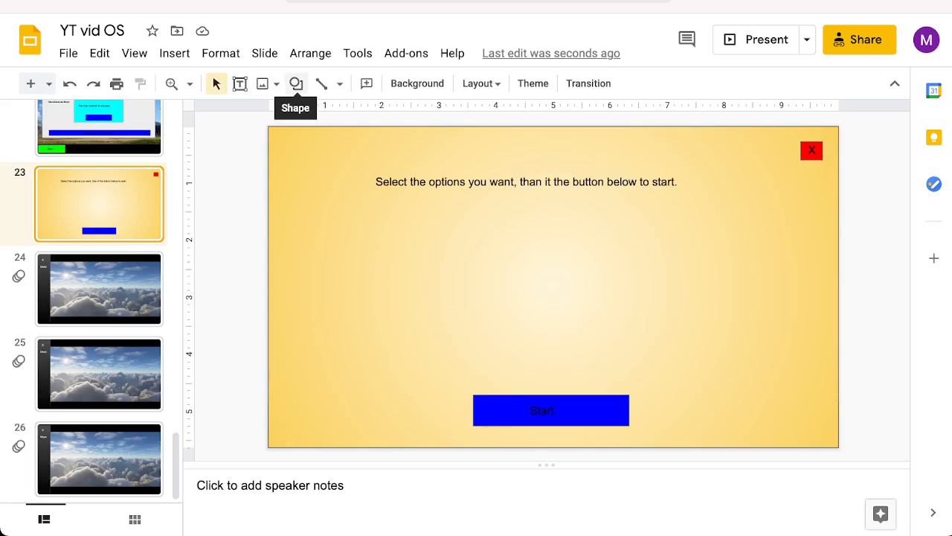
click(296, 84)
mouse_move(336, 113)
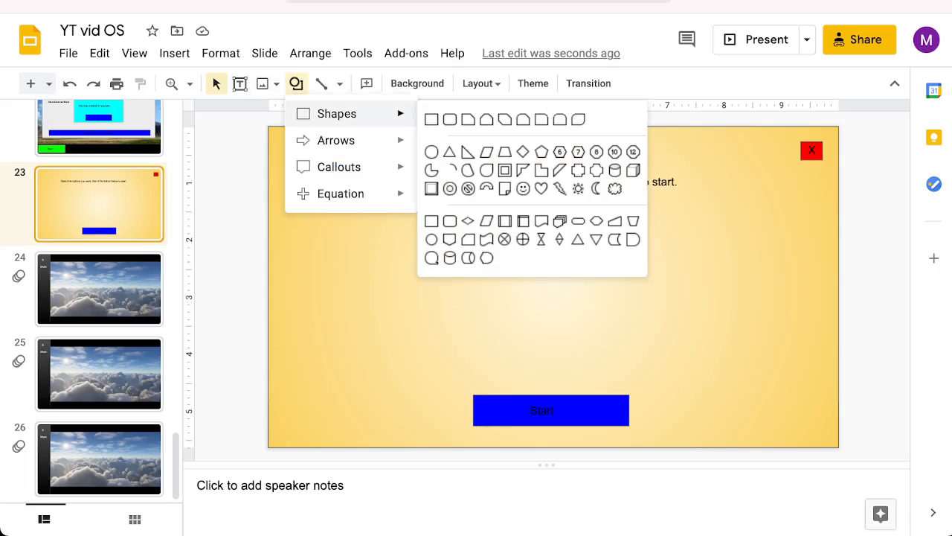
click(431, 119)
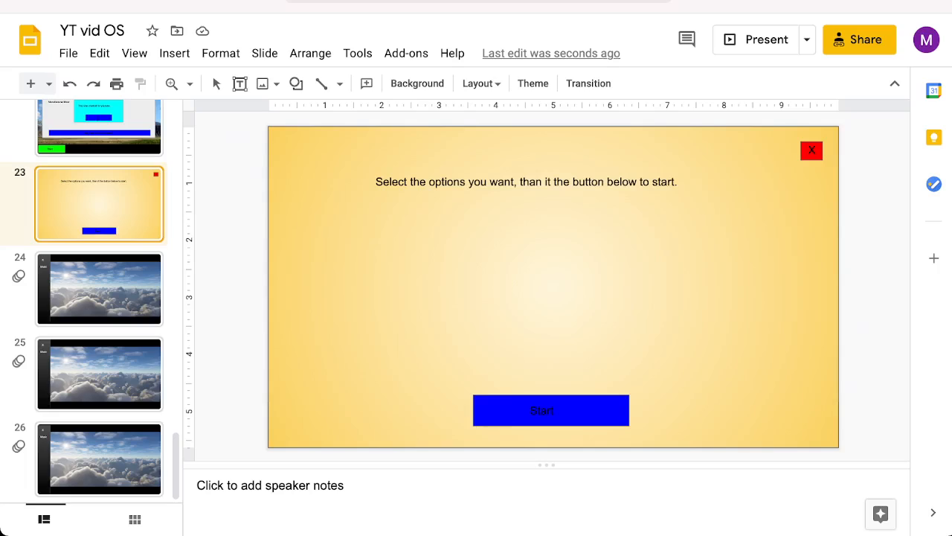
drag(387, 239, 673, 357)
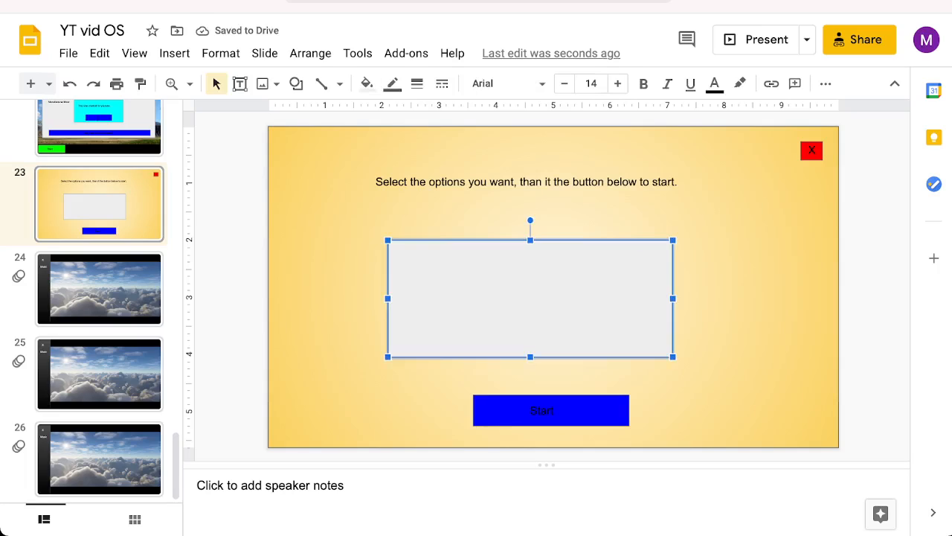
drag(531, 240, 530, 219)
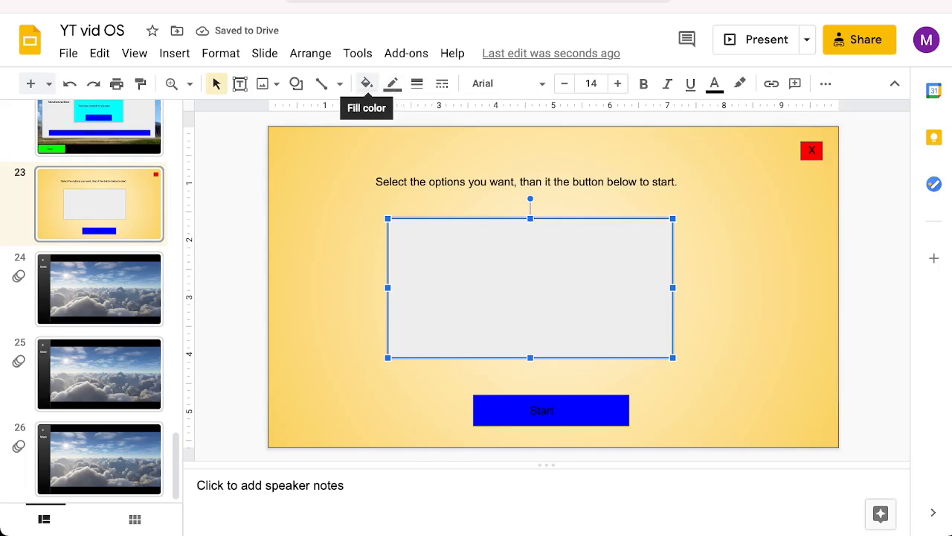
Fill the large rectangle on slide 23 with a custom, fully saturated bright yellow-green colour.
click(367, 83)
click(429, 295)
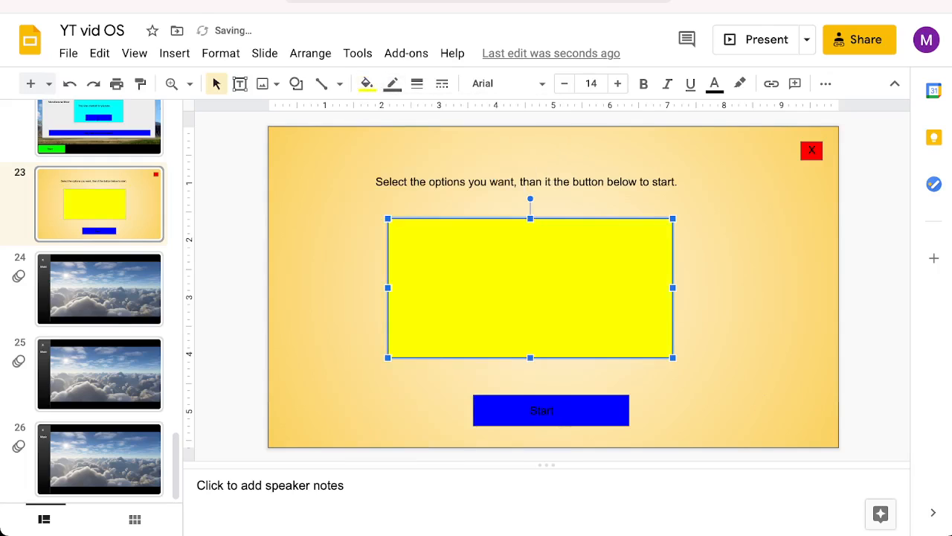
click(367, 83)
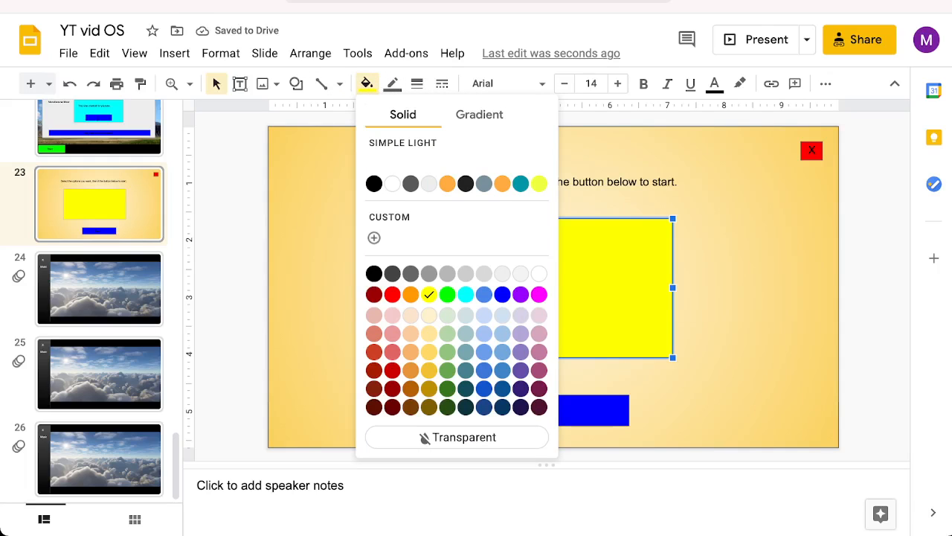
click(374, 238)
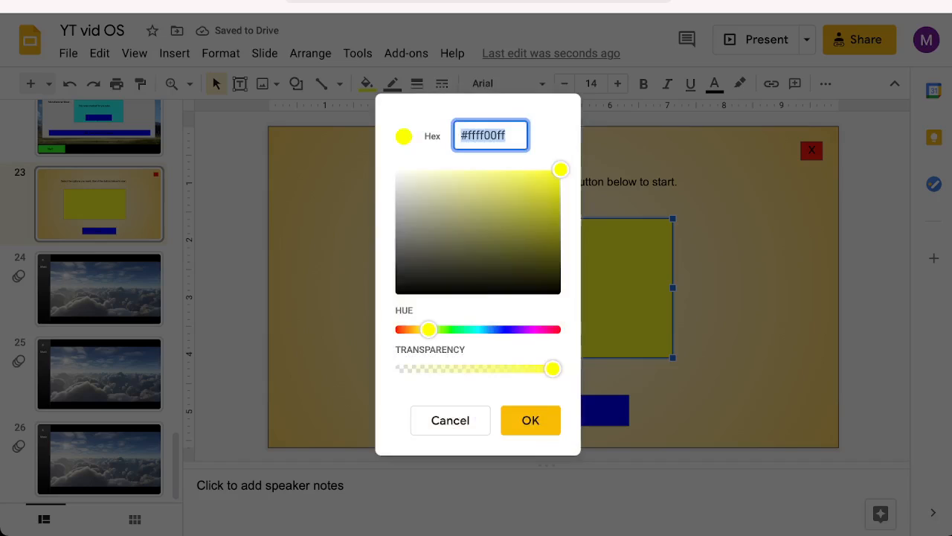
click(460, 212)
drag(460, 213, 489, 203)
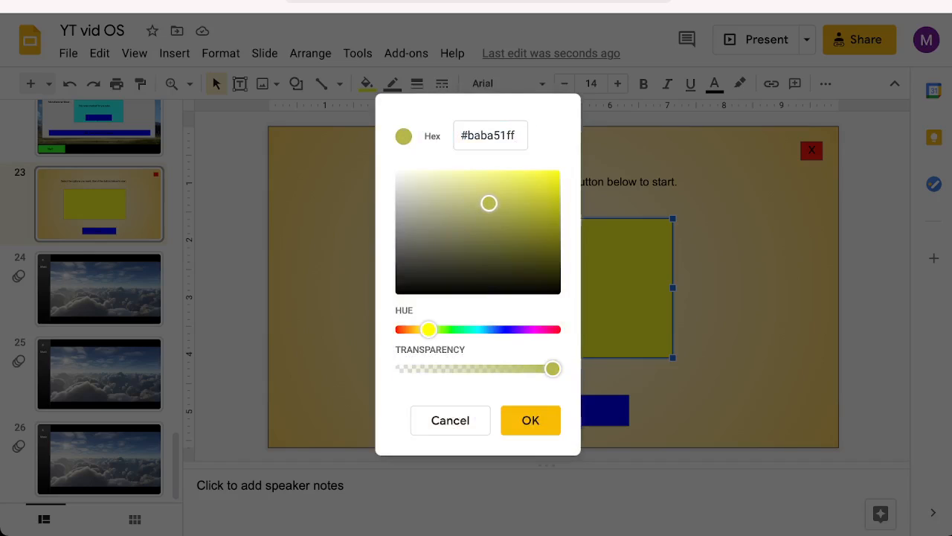
drag(429, 330, 431, 329)
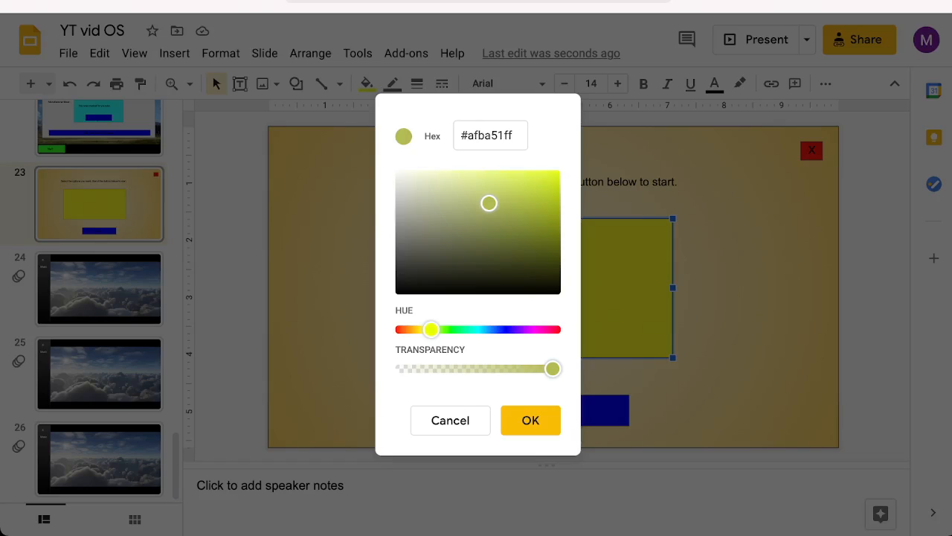
drag(489, 203, 561, 169)
click(530, 420)
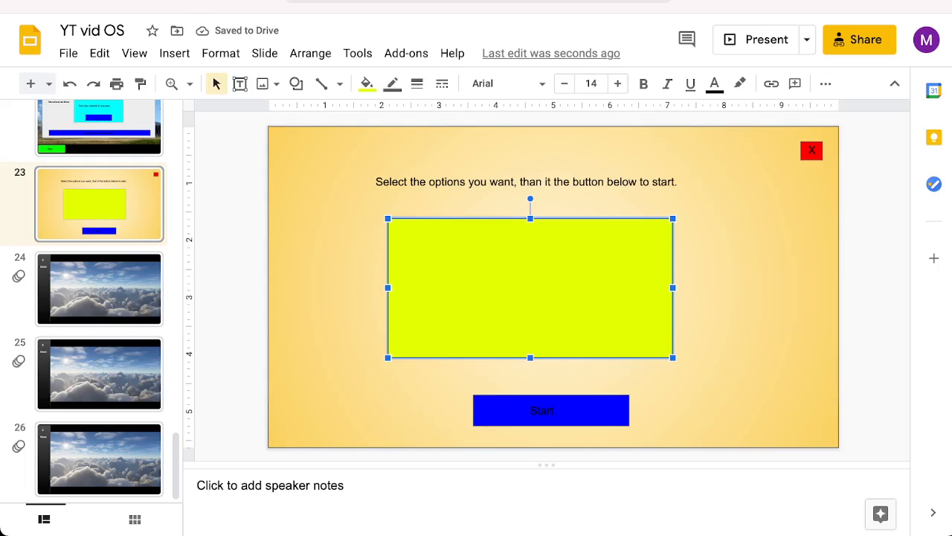
Move the yellow-green rectangle so it is centred horizontally on slide 23.
drag(531, 288, 553, 287)
click(733, 297)
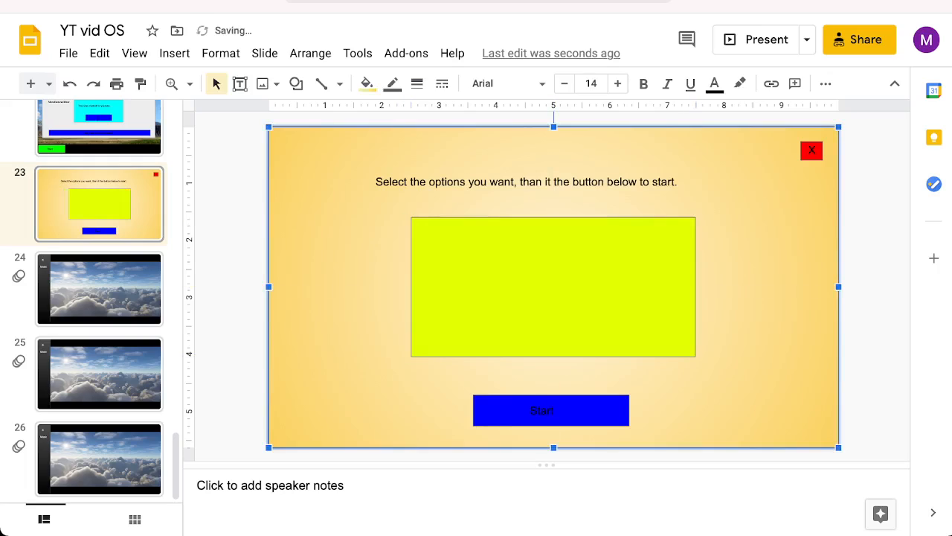
click(554, 287)
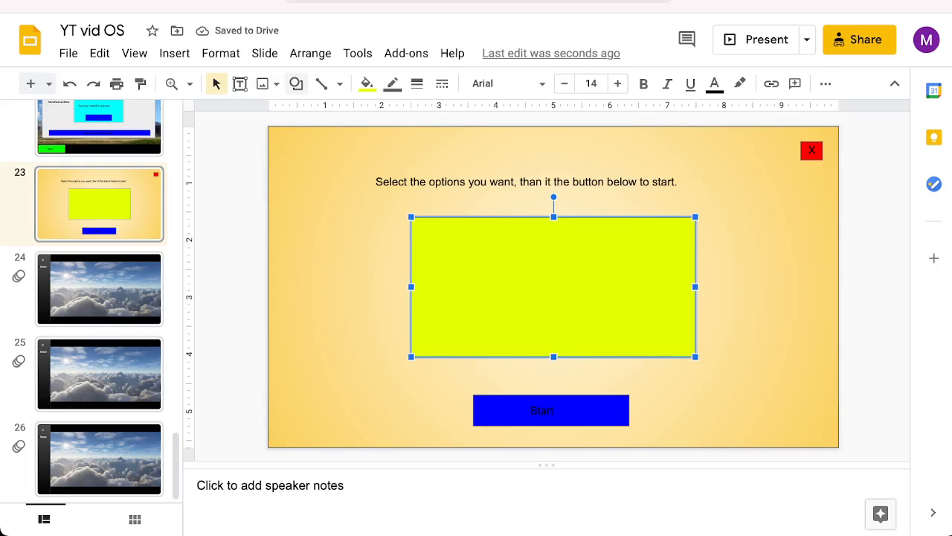
Draw a small, button-sized rectangle inside the upper middle part of the yellow-green box.
click(296, 84)
mouse_move(330, 113)
click(431, 118)
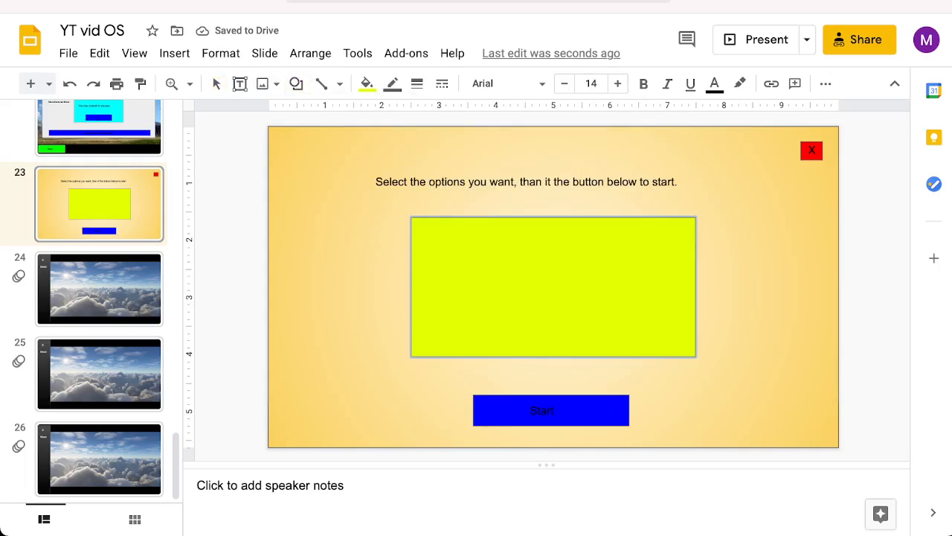
drag(488, 242, 612, 273)
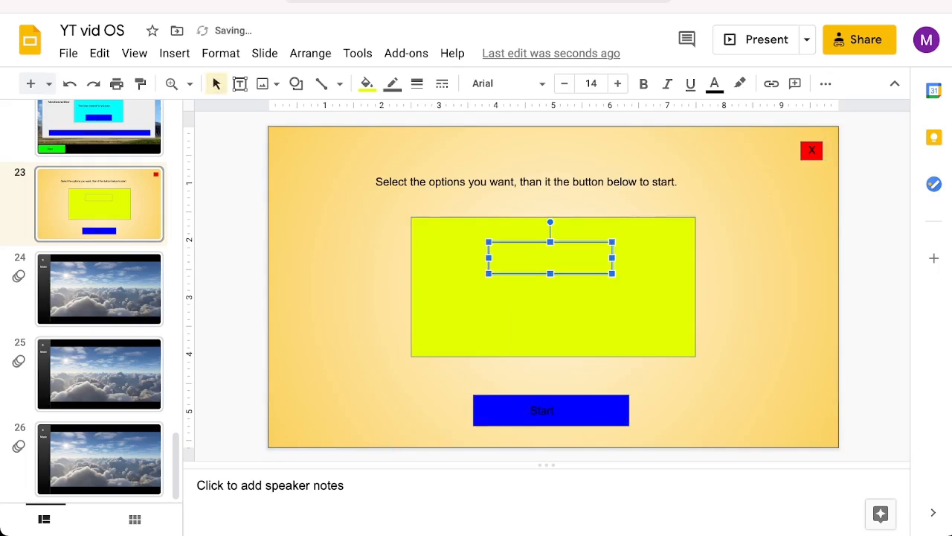
Fill the small rectangle inside the yellow-green box with the same blue as the Start button.
click(367, 83)
click(659, 182)
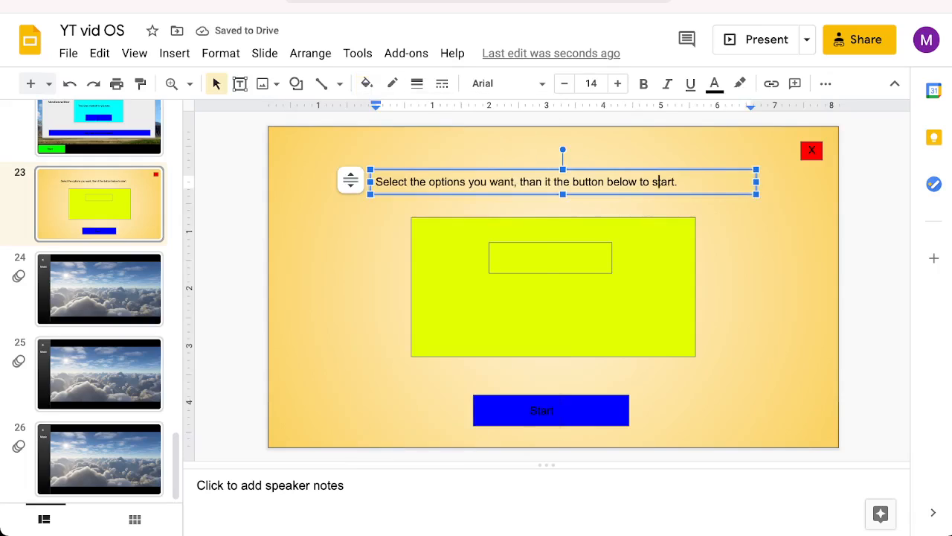
click(554, 258)
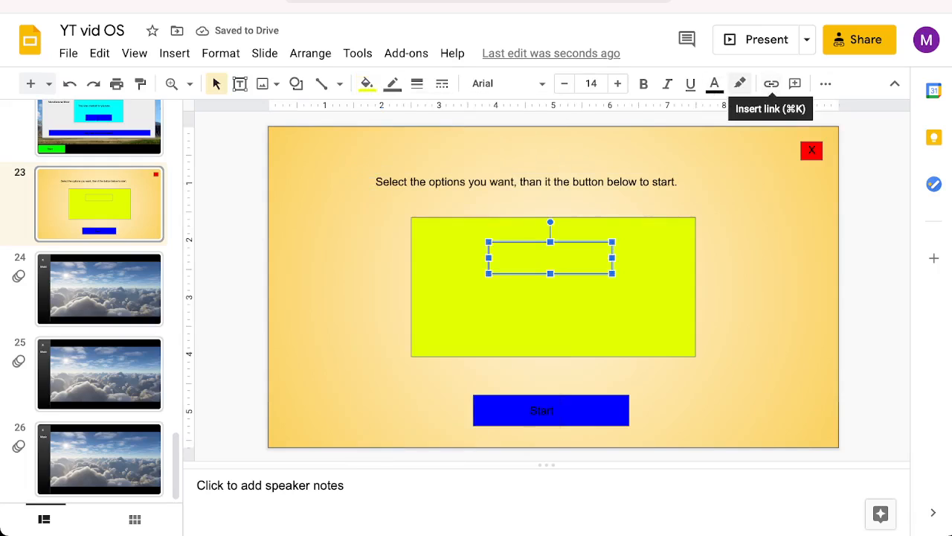
click(367, 83)
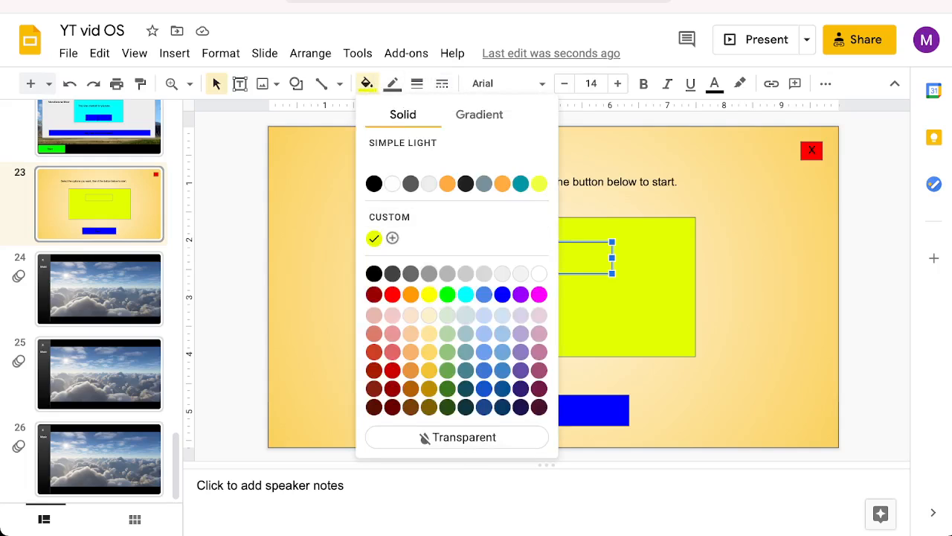
click(503, 294)
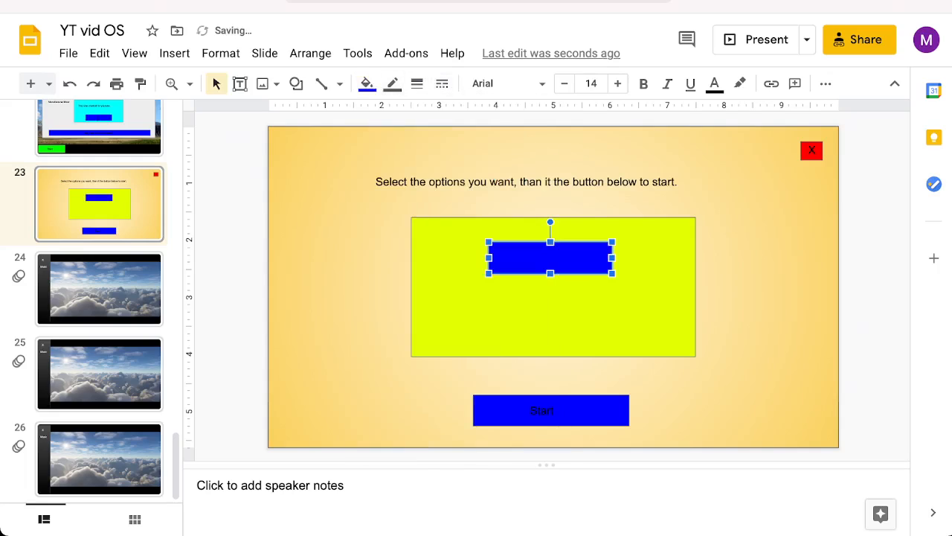
Start adding a text box for the small blue button inside the yellow-green box.
click(514, 297)
click(550, 259)
click(239, 83)
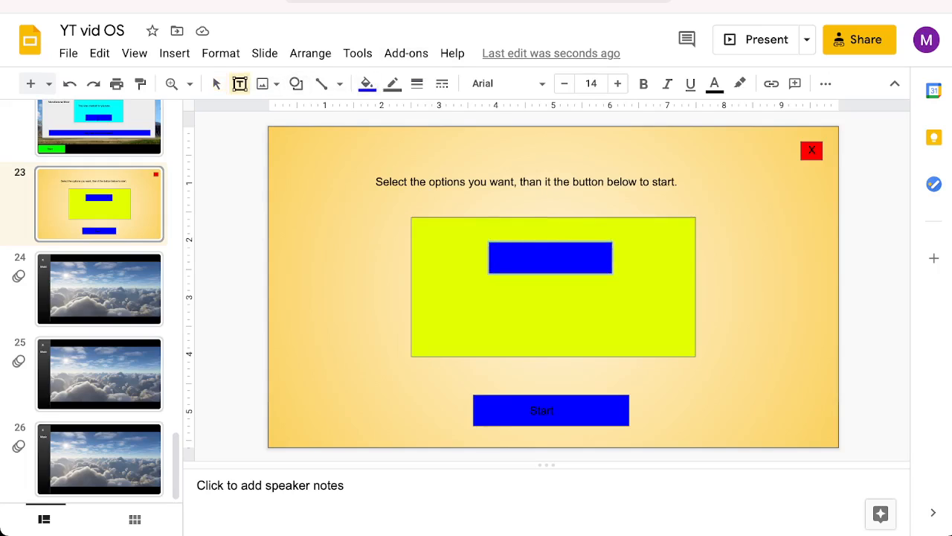